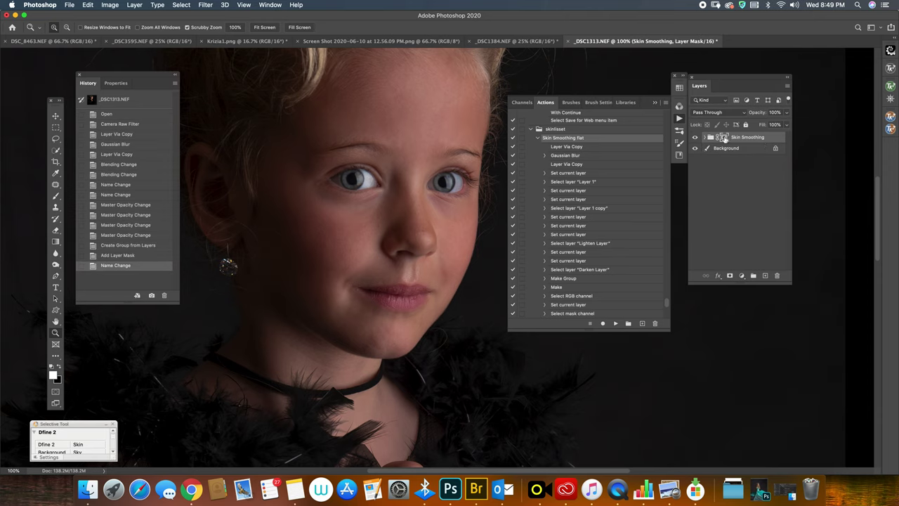
# Close the Actions panel, leaving the masked Skin Smoothing group in place
pyautogui.click(653, 105)
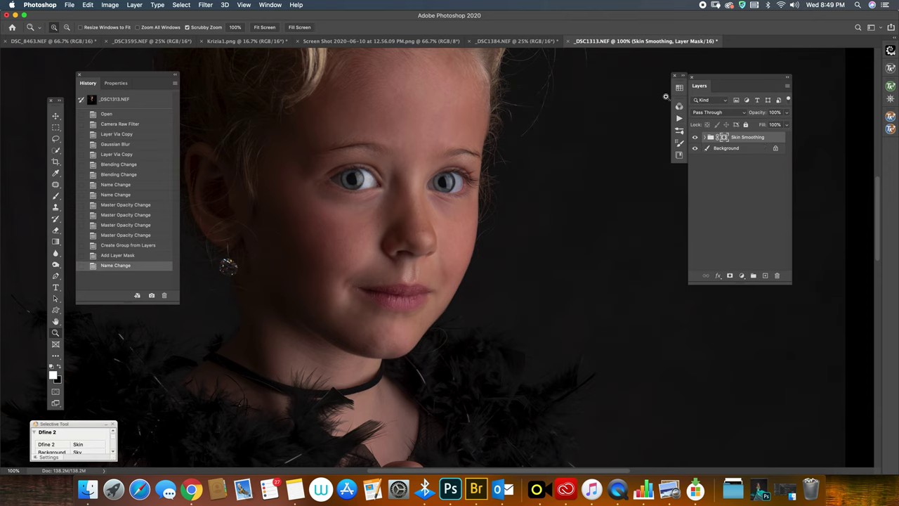
# Select the Brush tool with a 166 px Soft Round brush
pyautogui.click(56, 196)
pyautogui.click(55, 28)
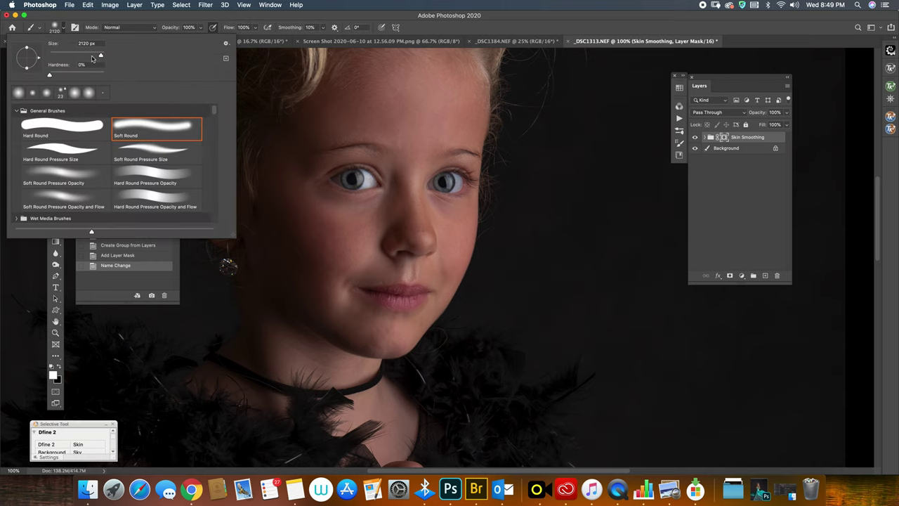
pyautogui.moveTo(75, 56); pyautogui.dragTo(85, 54)
pyautogui.press('Return')
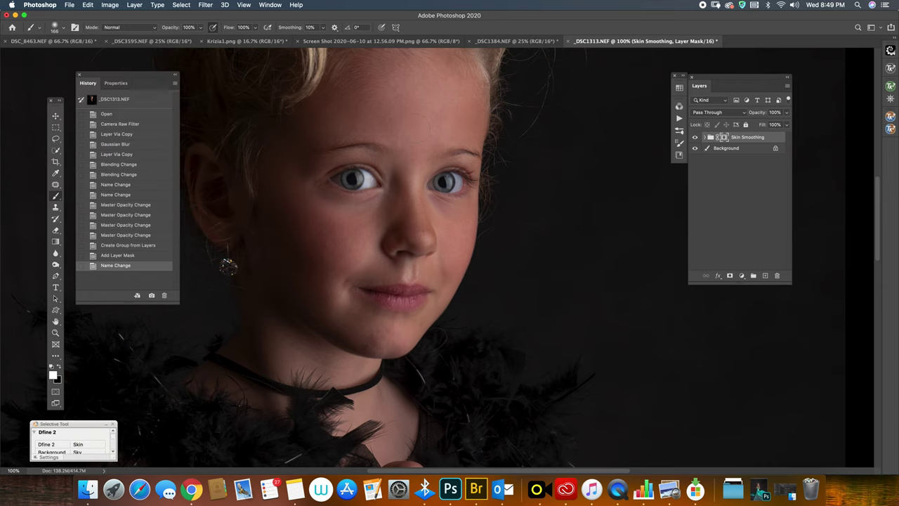
# Paint white on the group mask over the cheeks and forehead, shrinking the brush to 78 px
pyautogui.moveTo(414, 119); pyautogui.dragTo(359, 202)
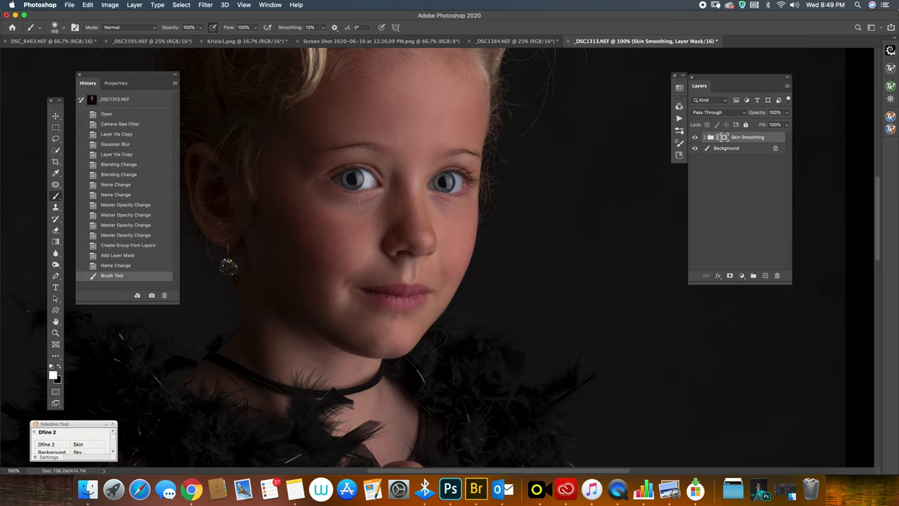
pyautogui.click(59, 28)
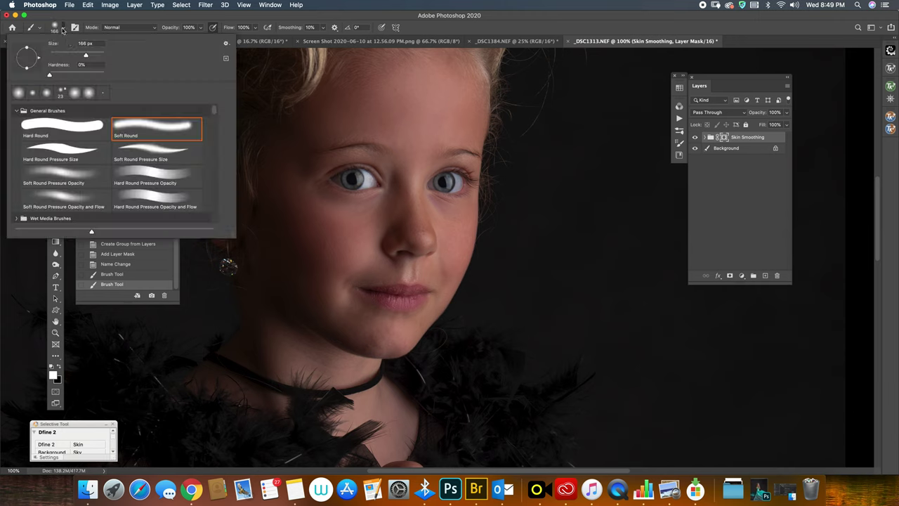
pyautogui.press('Return')
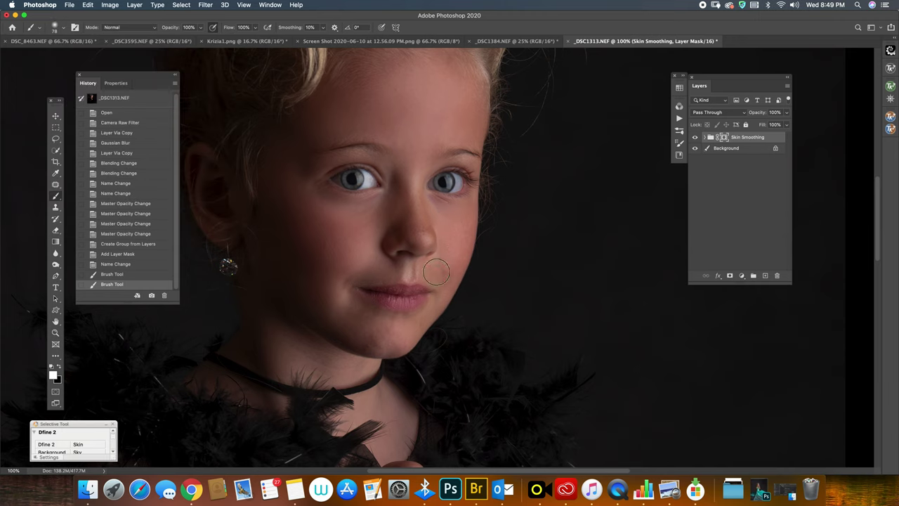
pyautogui.moveTo(461, 250)
pyautogui.mouseDown()
pyautogui.moveTo(432, 274)
pyautogui.moveTo(344, 294)
pyautogui.mouseUp()
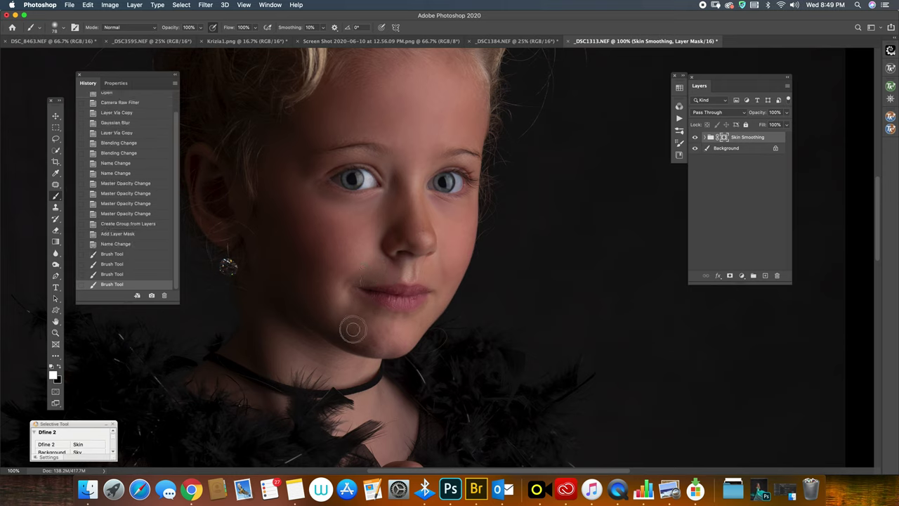
pyautogui.moveTo(401, 341); pyautogui.dragTo(389, 354)
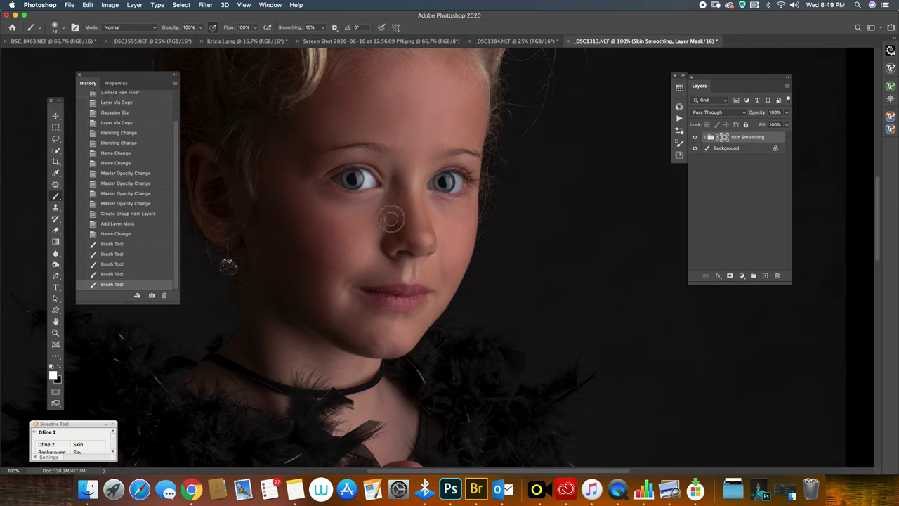
pyautogui.moveTo(410, 138)
pyautogui.mouseDown()
pyautogui.moveTo(361, 120)
pyautogui.moveTo(363, 129)
pyautogui.mouseUp()
pyautogui.moveTo(287, 187); pyautogui.dragTo(291, 261)
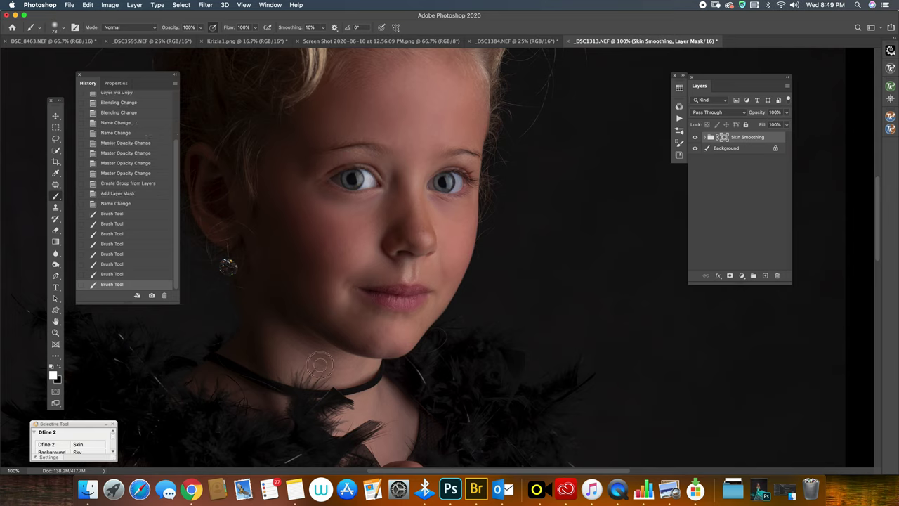
pyautogui.moveTo(320, 359); pyautogui.dragTo(364, 340)
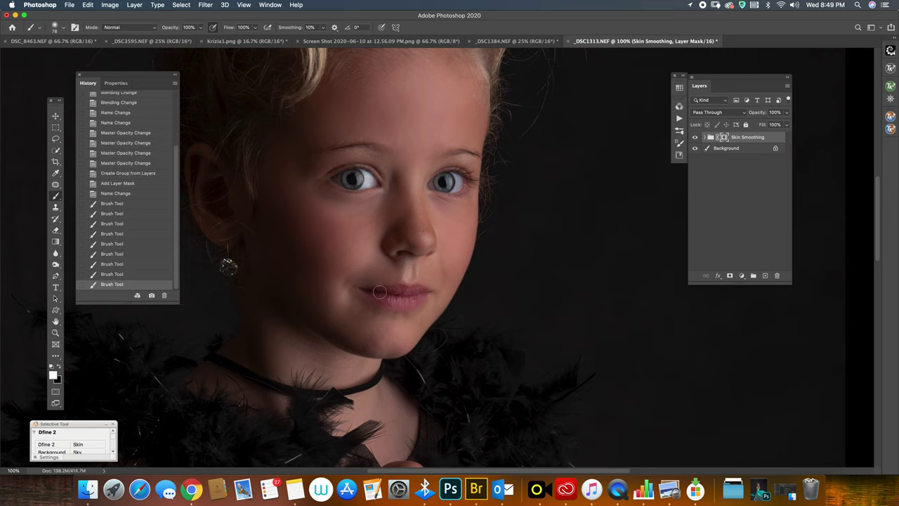
pyautogui.moveTo(371, 285); pyautogui.dragTo(365, 274)
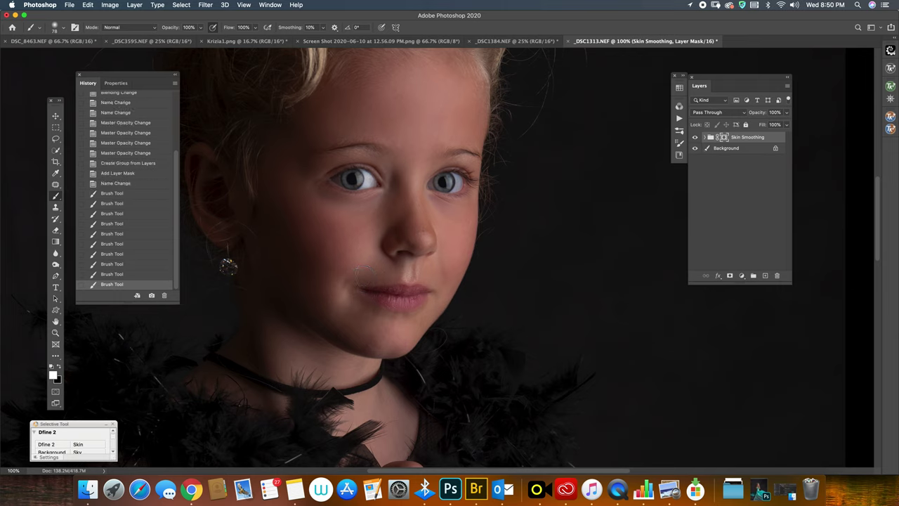
pyautogui.moveTo(439, 209); pyautogui.dragTo(461, 267)
pyautogui.click(134, 4)
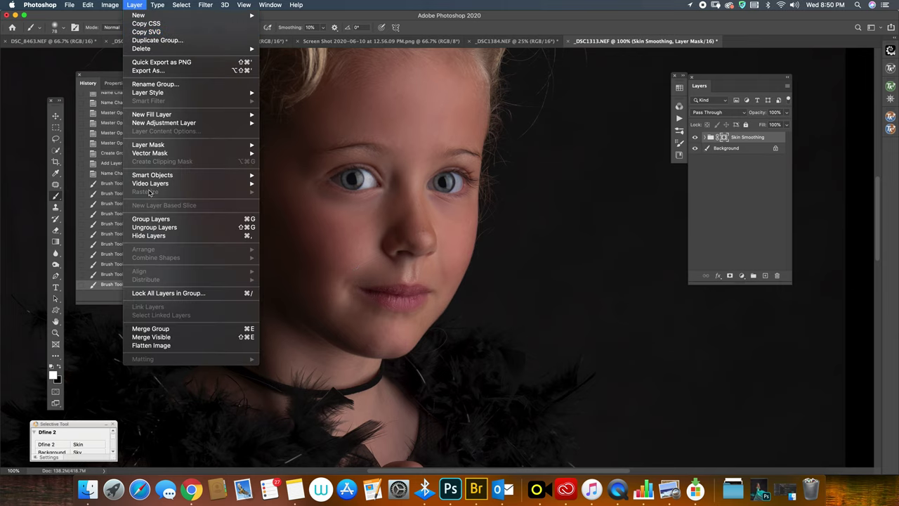
# Flatten the image and replay the Skin Smoothing flat action
pyautogui.click(184, 347)
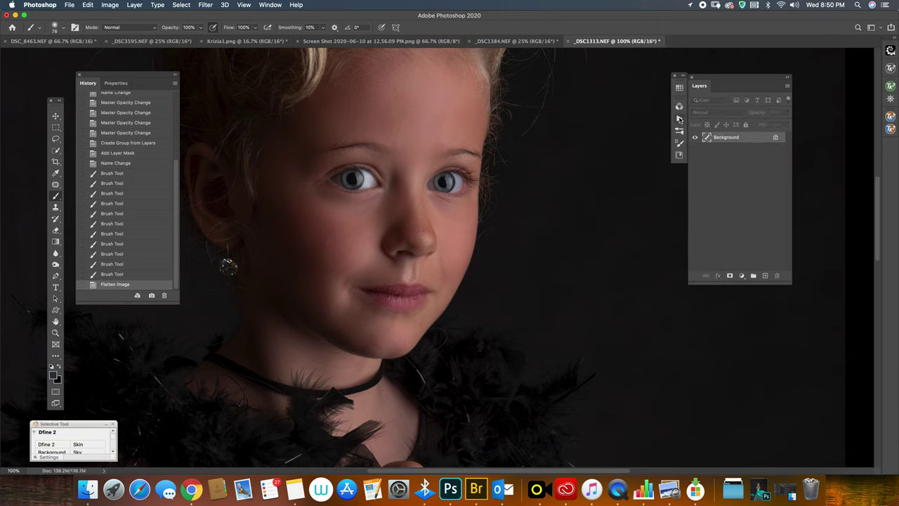
pyautogui.click(679, 118)
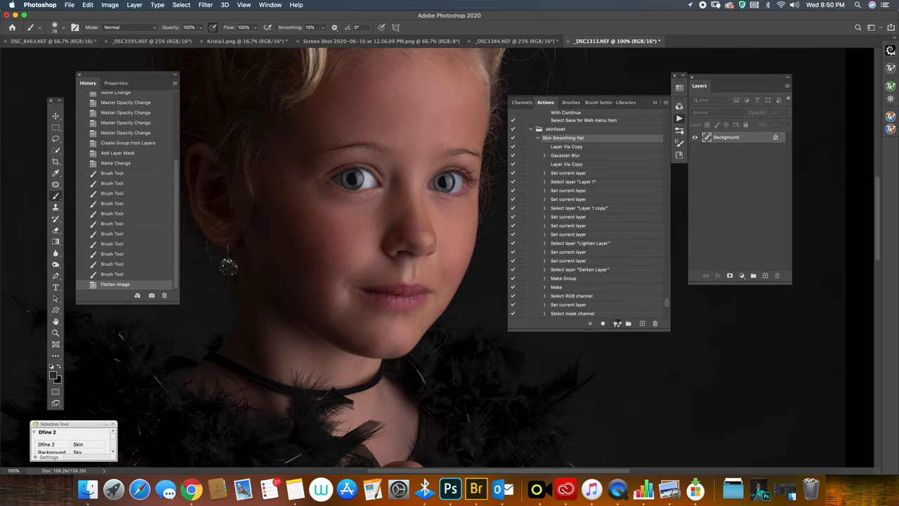
pyautogui.click(617, 323)
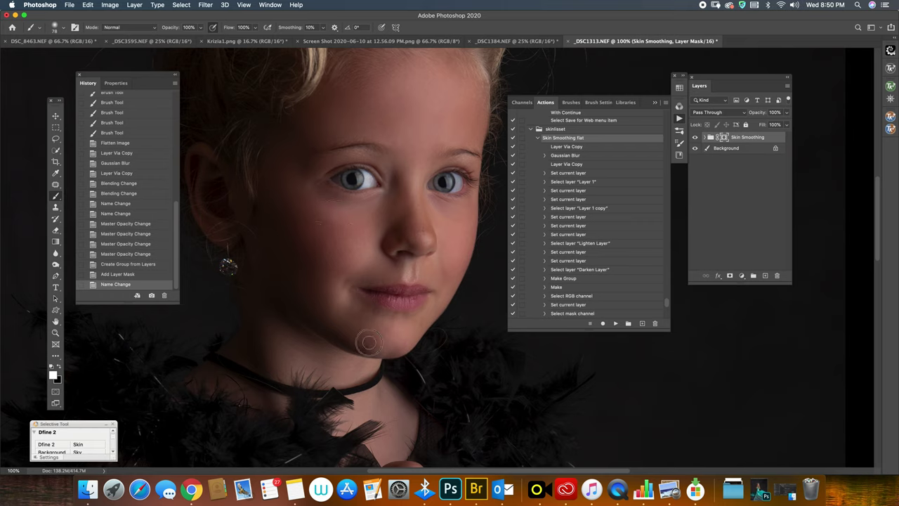
# Paint white on the new mask over the cheek, forehead and remaining facial skin
pyautogui.click(410, 330)
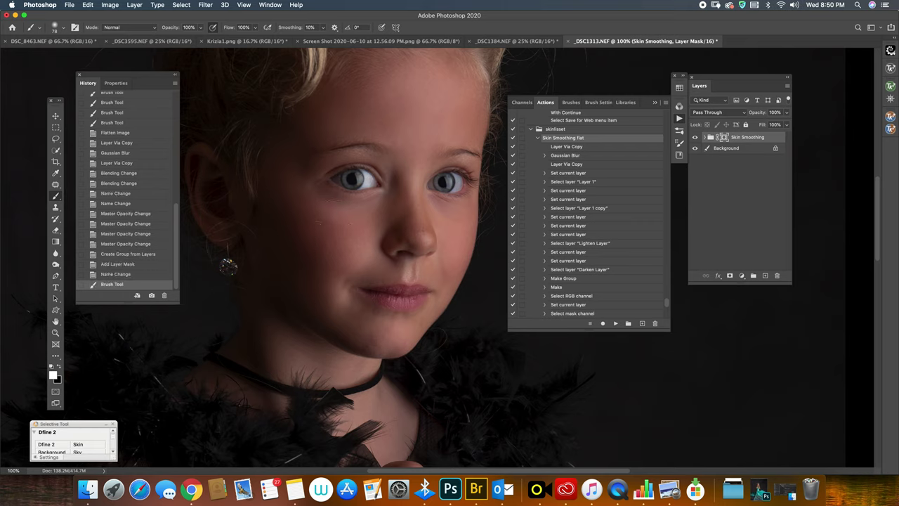
pyautogui.moveTo(460, 249); pyautogui.dragTo(449, 270)
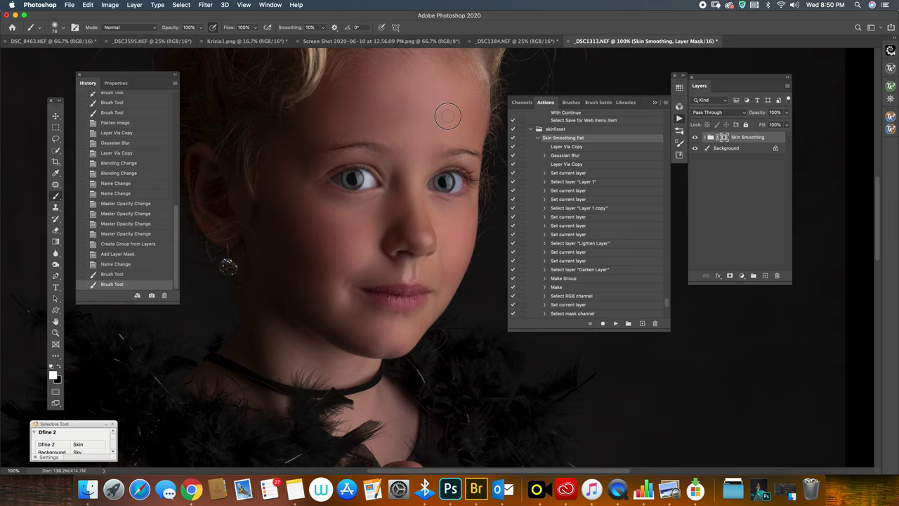
pyautogui.click(409, 98)
pyautogui.click(330, 270)
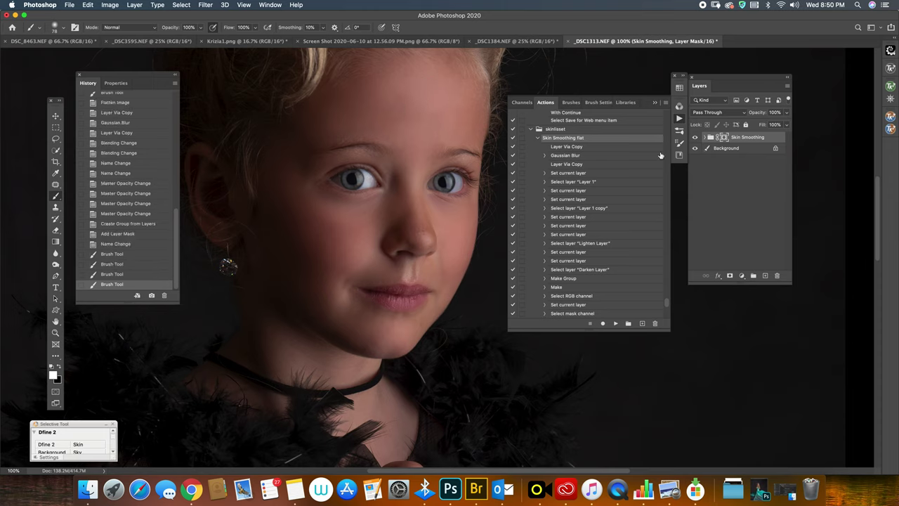
# Toggle the Skin Smoothing group's visibility to compare before and after
pyautogui.click(695, 138)
pyautogui.click(696, 137)
pyautogui.click(55, 332)
# Turn the Skin Smoothing group back on and zoom to 50% to view the whole portrait
pyautogui.rightClick(447, 229)
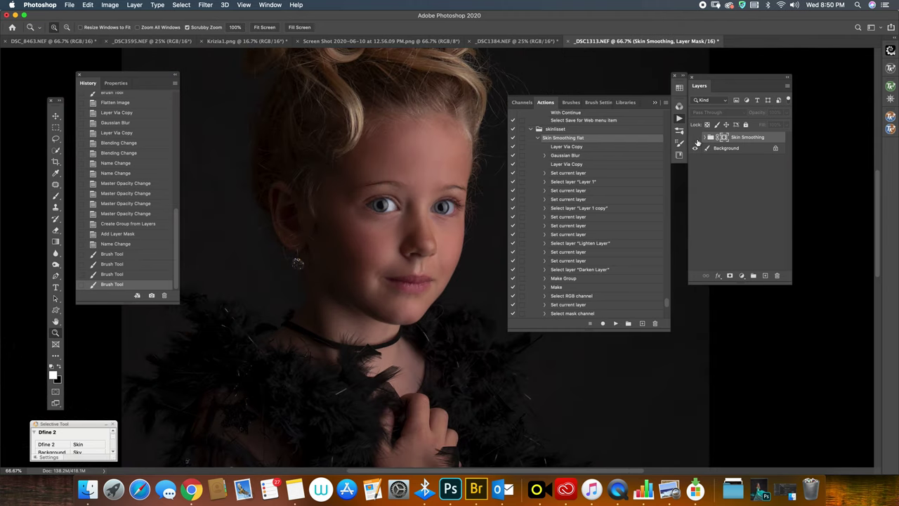
pyautogui.click(695, 138)
pyautogui.rightClick(462, 219)
pyautogui.click(479, 262)
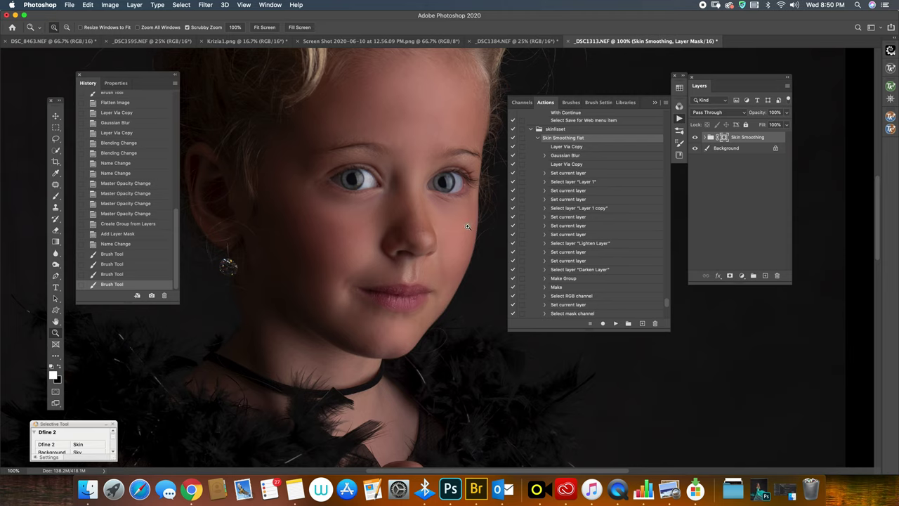
pyautogui.rightClick(467, 226)
pyautogui.click(481, 274)
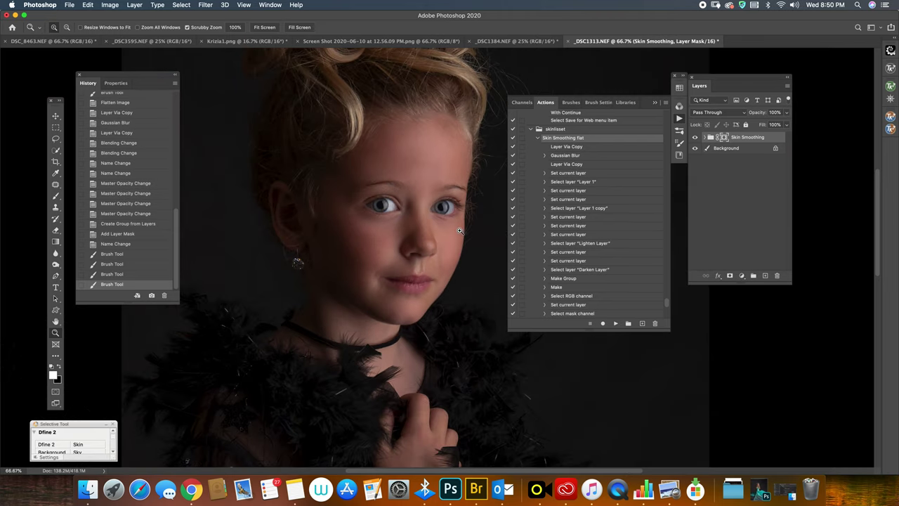
pyautogui.rightClick(462, 225)
pyautogui.click(482, 273)
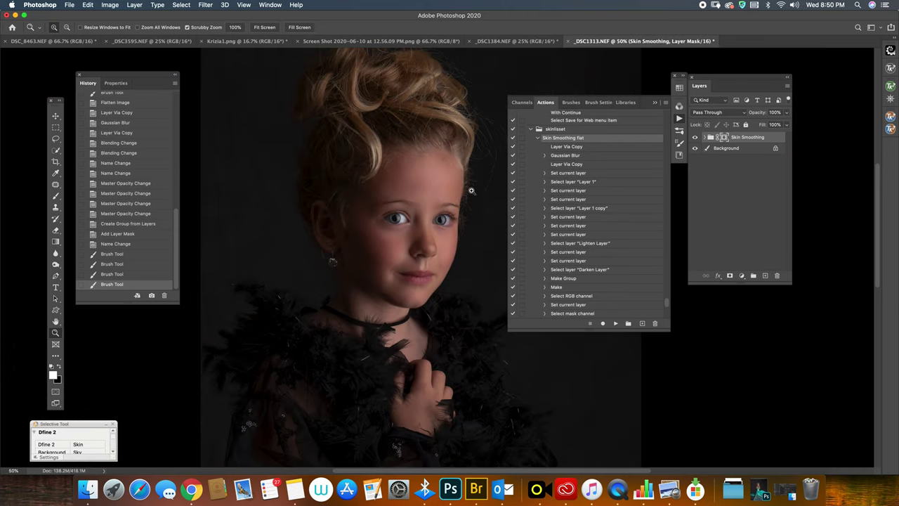